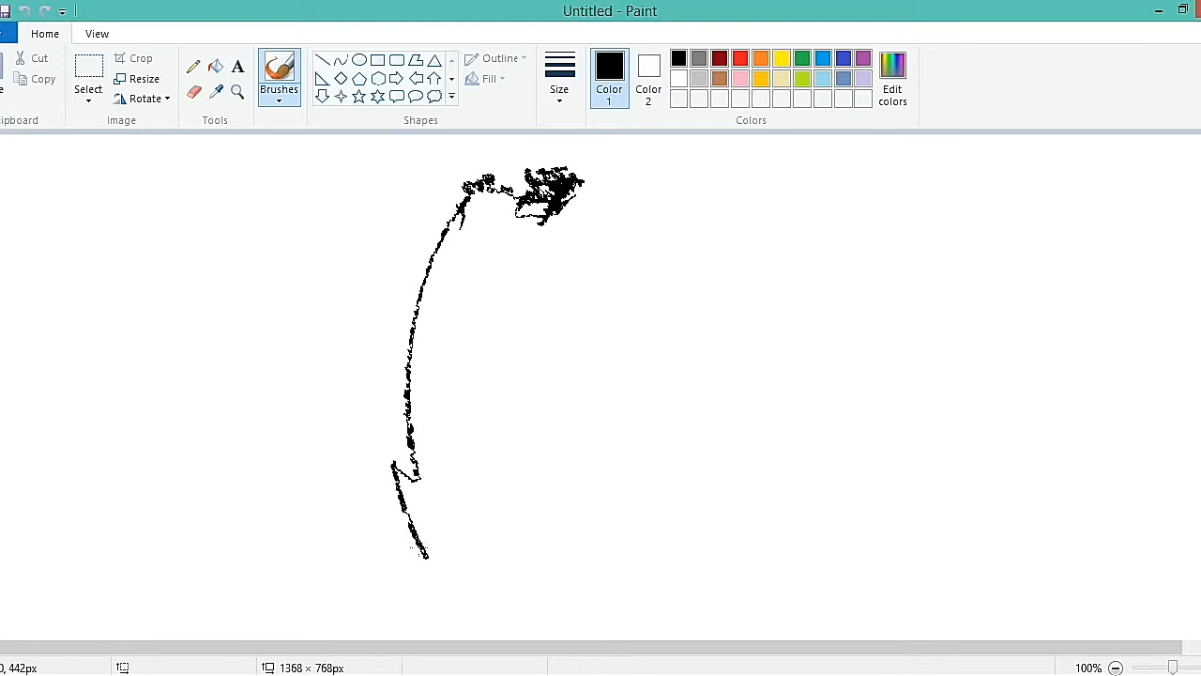
# Draw the tire's outer left edge as a long thin curve, continuing along the bottom with short tread marks
pyautogui.moveTo(416, 555)
pyautogui.mouseDown()
pyautogui.moveTo(443, 583)
pyautogui.moveTo(395, 519)
pyautogui.moveTo(371, 447)
pyautogui.moveTo(365, 348)
pyautogui.moveTo(405, 238)
pyautogui.mouseUp()
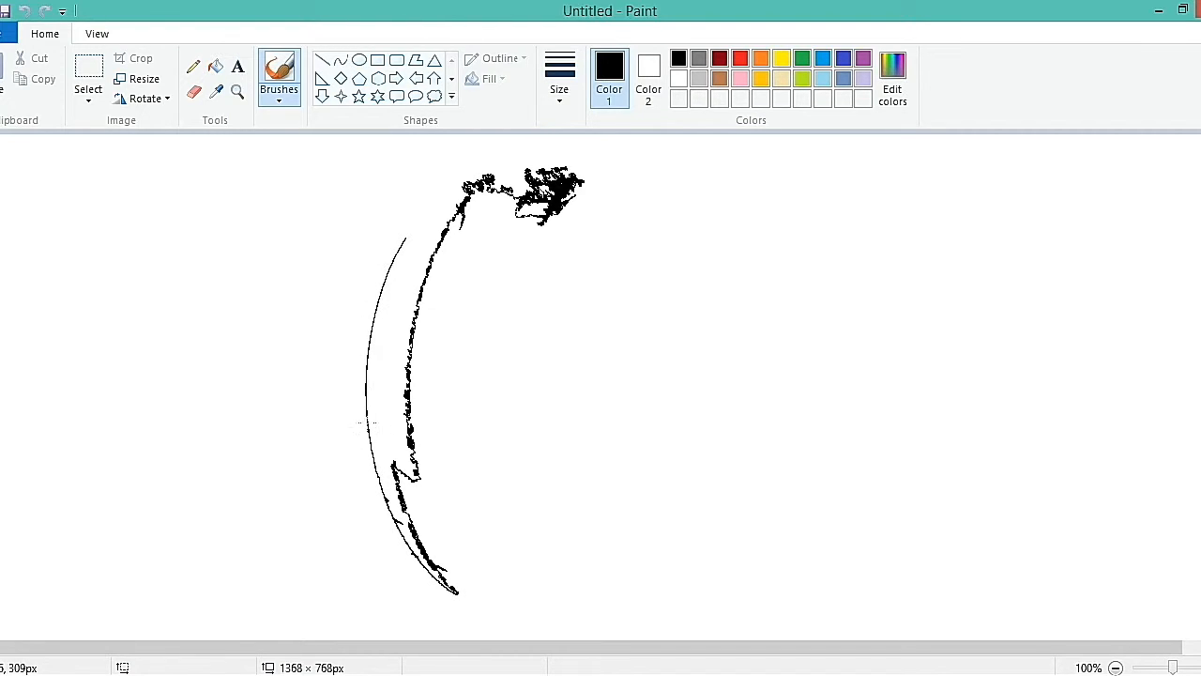
pyautogui.moveTo(384, 480); pyautogui.dragTo(376, 491)
pyautogui.moveTo(452, 588)
pyautogui.mouseDown()
pyautogui.moveTo(503, 602)
pyautogui.moveTo(462, 520)
pyautogui.moveTo(449, 445)
pyautogui.moveTo(475, 448)
pyautogui.moveTo(480, 489)
pyautogui.moveTo(467, 494)
pyautogui.moveTo(494, 524)
pyautogui.moveTo(492, 556)
pyautogui.moveTo(508, 560)
pyautogui.moveTo(535, 608)
pyautogui.moveTo(518, 598)
pyautogui.moveTo(615, 604)
pyautogui.moveTo(557, 595)
pyautogui.mouseUp()
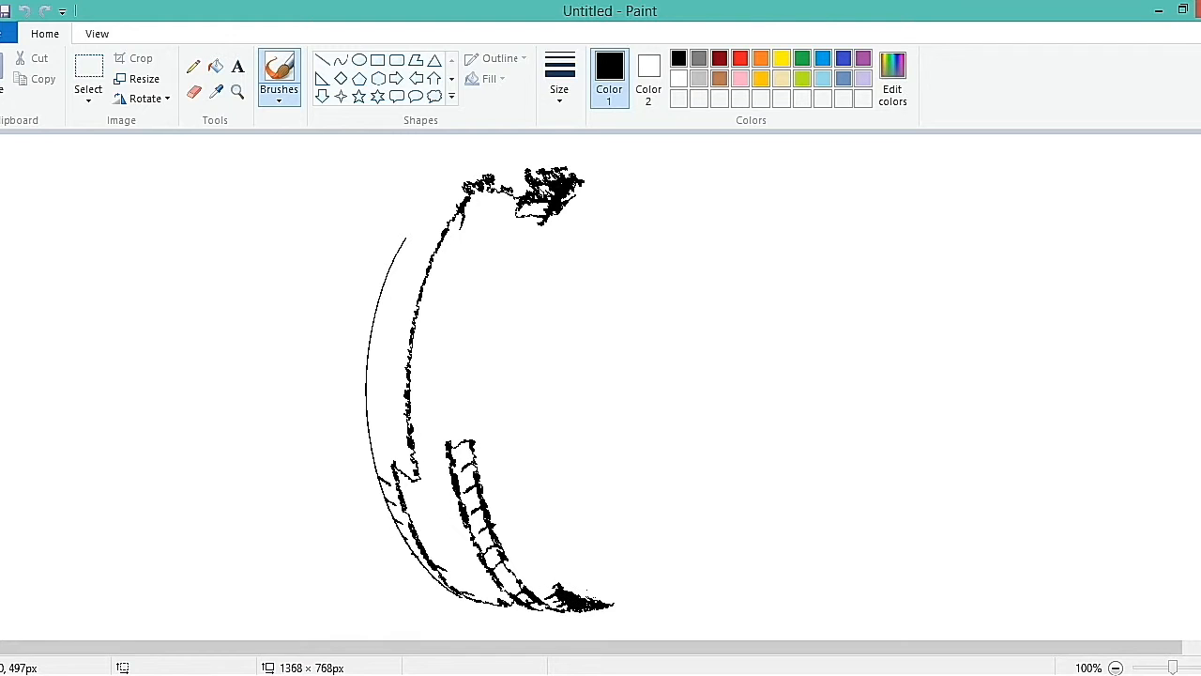
# Extend the two inner tread groove lines up to the tire's top and add short cross marks between them
pyautogui.moveTo(543, 611)
pyautogui.mouseDown()
pyautogui.moveTo(510, 564)
pyautogui.moveTo(512, 578)
pyautogui.mouseUp()
pyautogui.moveTo(472, 453)
pyautogui.mouseDown()
pyautogui.moveTo(473, 319)
pyautogui.moveTo(507, 205)
pyautogui.moveTo(484, 218)
pyautogui.moveTo(451, 294)
pyautogui.moveTo(436, 454)
pyautogui.moveTo(443, 394)
pyautogui.mouseUp()
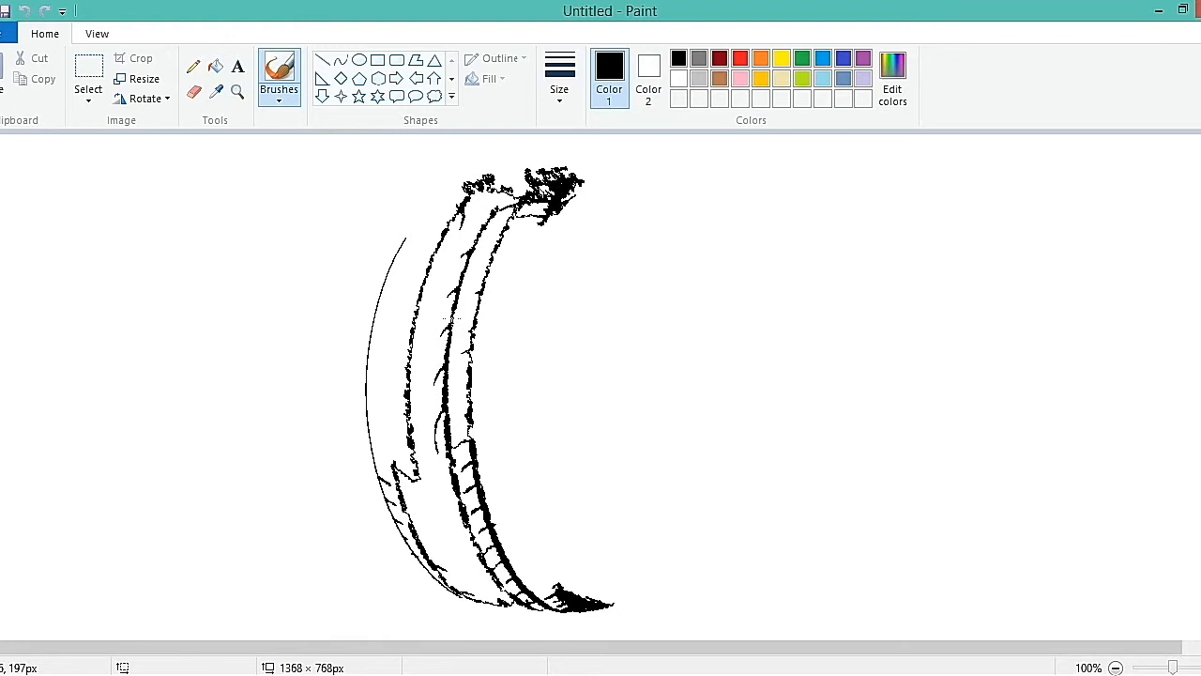
pyautogui.moveTo(481, 229)
pyautogui.mouseDown()
pyautogui.moveTo(511, 196)
pyautogui.moveTo(483, 244)
pyautogui.mouseUp()
pyautogui.moveTo(475, 305); pyautogui.dragTo(471, 320)
pyautogui.moveTo(464, 381); pyautogui.dragTo(472, 399)
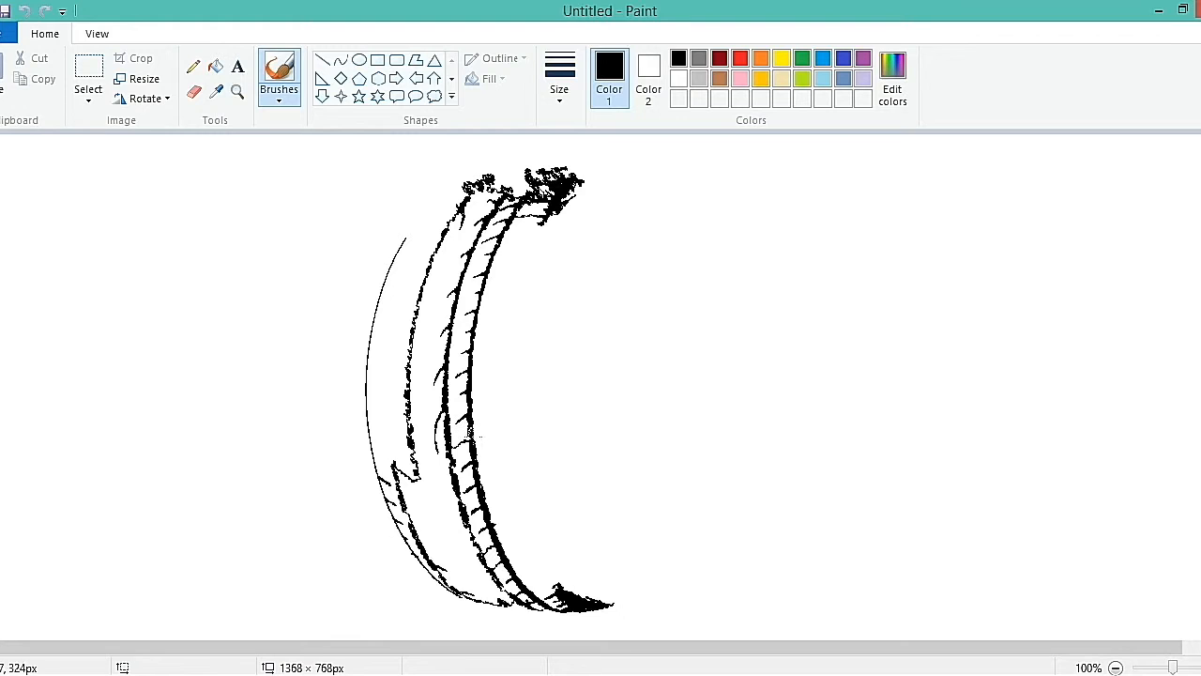
# Thicken the lower inner groove and draw the left groove's outer line from the tire's bottom to its top
pyautogui.moveTo(445, 450)
pyautogui.mouseDown()
pyautogui.moveTo(441, 492)
pyautogui.moveTo(456, 498)
pyautogui.moveTo(477, 555)
pyautogui.mouseUp()
pyautogui.moveTo(508, 597)
pyautogui.mouseDown()
pyautogui.moveTo(503, 585)
pyautogui.moveTo(516, 611)
pyautogui.moveTo(431, 552)
pyautogui.moveTo(436, 536)
pyautogui.moveTo(404, 515)
pyautogui.moveTo(434, 518)
pyautogui.moveTo(411, 480)
pyautogui.moveTo(473, 591)
pyautogui.moveTo(451, 583)
pyautogui.moveTo(494, 604)
pyautogui.moveTo(430, 572)
pyautogui.mouseUp()
pyautogui.moveTo(406, 526); pyautogui.dragTo(413, 513)
pyautogui.moveTo(393, 463)
pyautogui.mouseDown()
pyautogui.moveTo(398, 297)
pyautogui.moveTo(462, 185)
pyautogui.mouseUp()
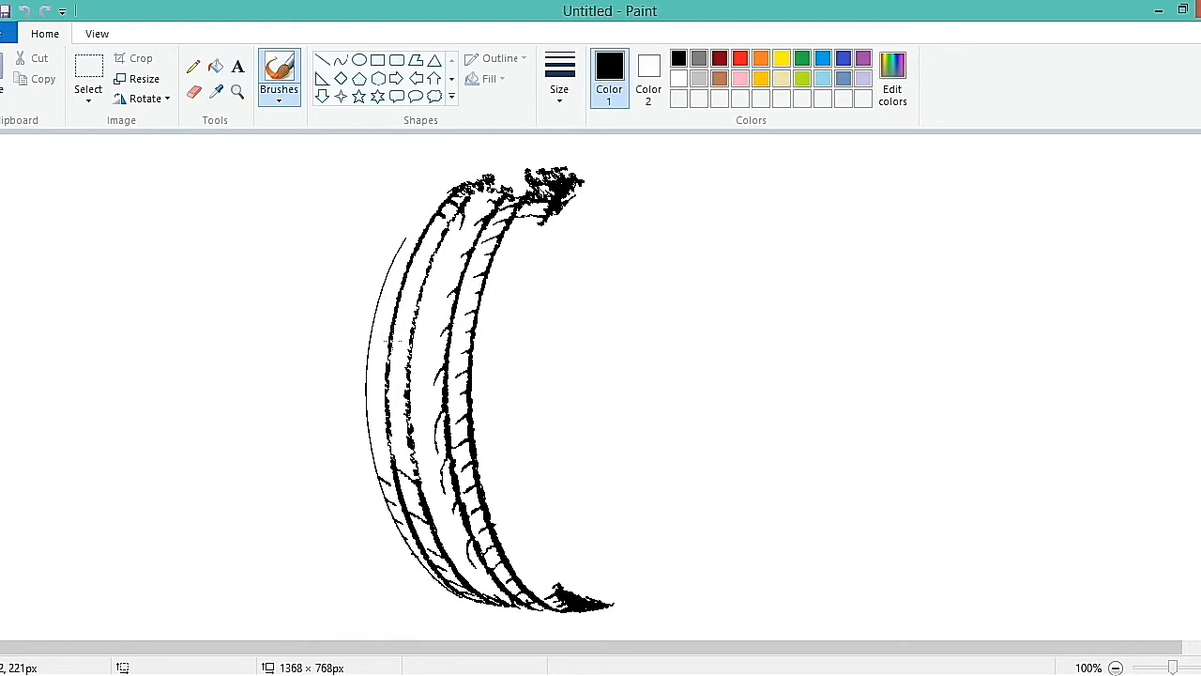
# Finish the left groove with heavier lines and short tread marks, and shade the tire's top edge solid black
pyautogui.moveTo(395, 419)
pyautogui.mouseDown()
pyautogui.moveTo(390, 457)
pyautogui.moveTo(405, 460)
pyautogui.moveTo(417, 451)
pyautogui.moveTo(392, 425)
pyautogui.mouseUp()
pyautogui.moveTo(415, 361); pyautogui.dragTo(401, 343)
pyautogui.moveTo(454, 229)
pyautogui.mouseDown()
pyautogui.moveTo(445, 220)
pyautogui.moveTo(485, 192)
pyautogui.moveTo(480, 179)
pyautogui.moveTo(526, 188)
pyautogui.moveTo(491, 187)
pyautogui.moveTo(500, 180)
pyautogui.mouseUp()
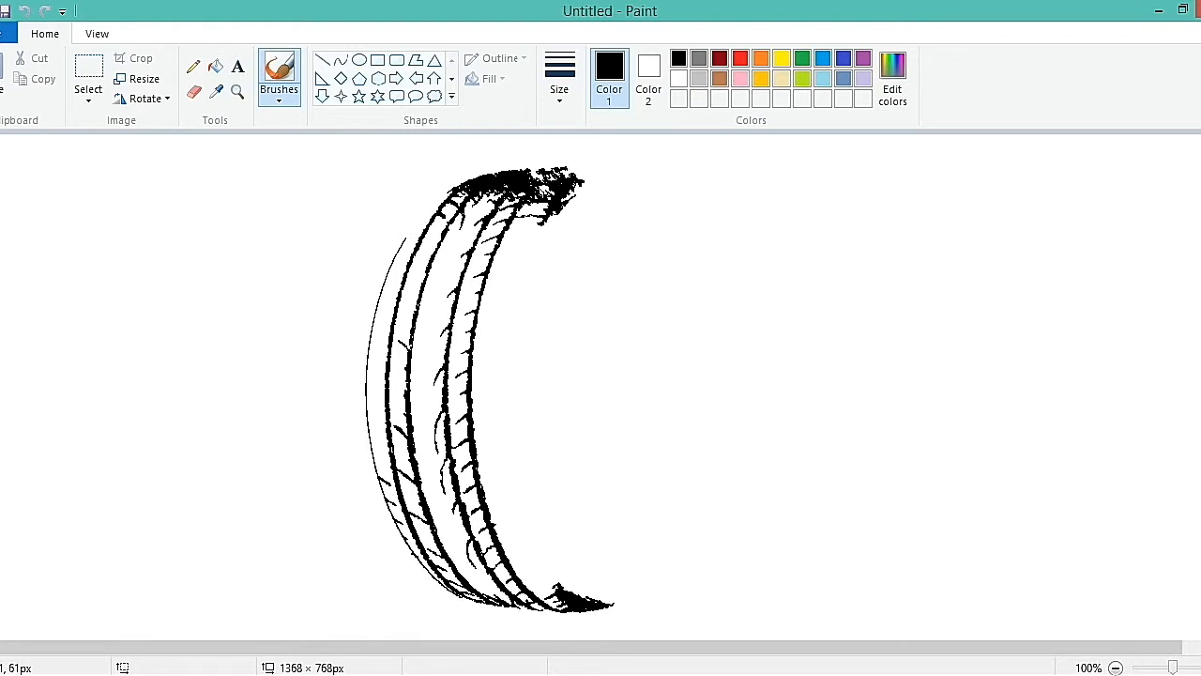
# Shade the upper tread toward the right shoulder and draw the arcs forming the top of the sidewall
pyautogui.moveTo(544, 193)
pyautogui.mouseDown()
pyautogui.moveTo(593, 169)
pyautogui.moveTo(661, 212)
pyautogui.mouseUp()
pyautogui.moveTo(593, 188)
pyautogui.mouseDown()
pyautogui.moveTo(606, 203)
pyautogui.moveTo(586, 205)
pyautogui.moveTo(545, 255)
pyautogui.moveTo(560, 218)
pyautogui.moveTo(625, 170)
pyautogui.moveTo(582, 180)
pyautogui.moveTo(572, 168)
pyautogui.moveTo(591, 182)
pyautogui.moveTo(580, 185)
pyautogui.moveTo(533, 178)
pyautogui.mouseUp()
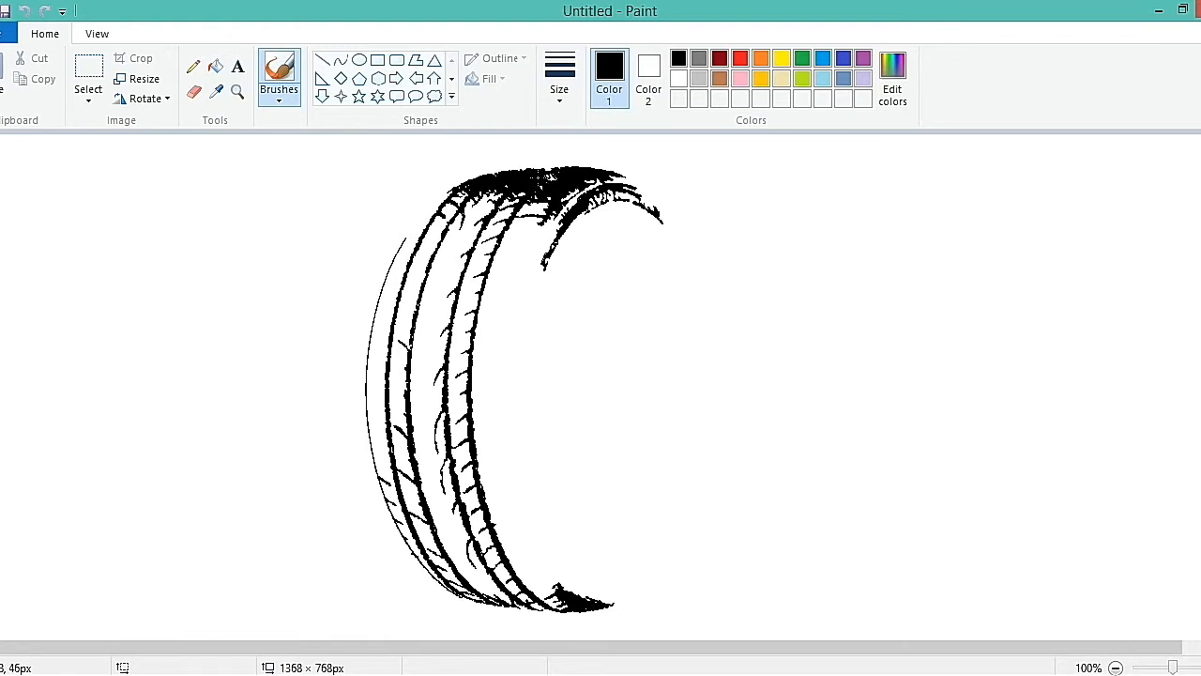
pyautogui.moveTo(642, 189); pyautogui.dragTo(672, 222)
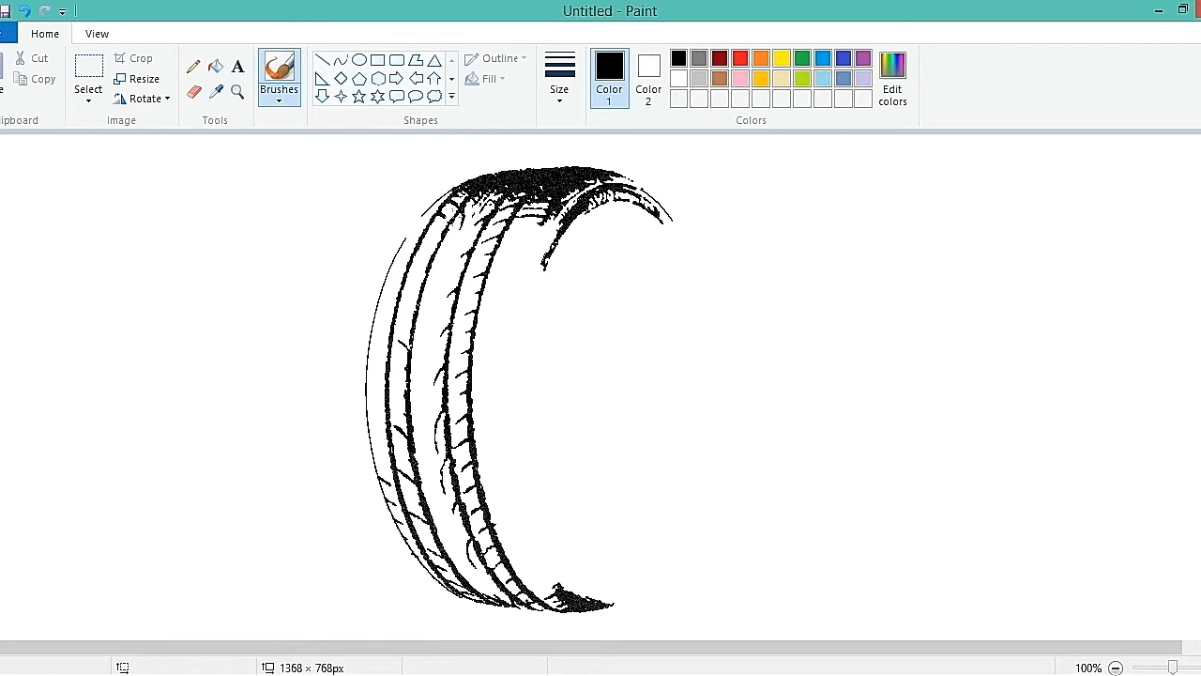
# Draw the rim's upper arc down its right side and close the gap in the tire's upper left edge
pyautogui.moveTo(613, 219); pyautogui.dragTo(643, 226)
pyautogui.moveTo(665, 244); pyautogui.dragTo(692, 323)
pyautogui.moveTo(664, 244)
pyautogui.mouseDown()
pyautogui.moveTo(631, 221)
pyautogui.moveTo(586, 238)
pyautogui.moveTo(564, 267)
pyautogui.moveTo(616, 220)
pyautogui.mouseUp()
pyautogui.moveTo(418, 220); pyautogui.dragTo(405, 239)
pyautogui.moveTo(420, 228); pyautogui.dragTo(414, 226)
pyautogui.moveTo(540, 231)
pyautogui.mouseDown()
pyautogui.moveTo(516, 232)
pyautogui.moveTo(539, 247)
pyautogui.mouseUp()
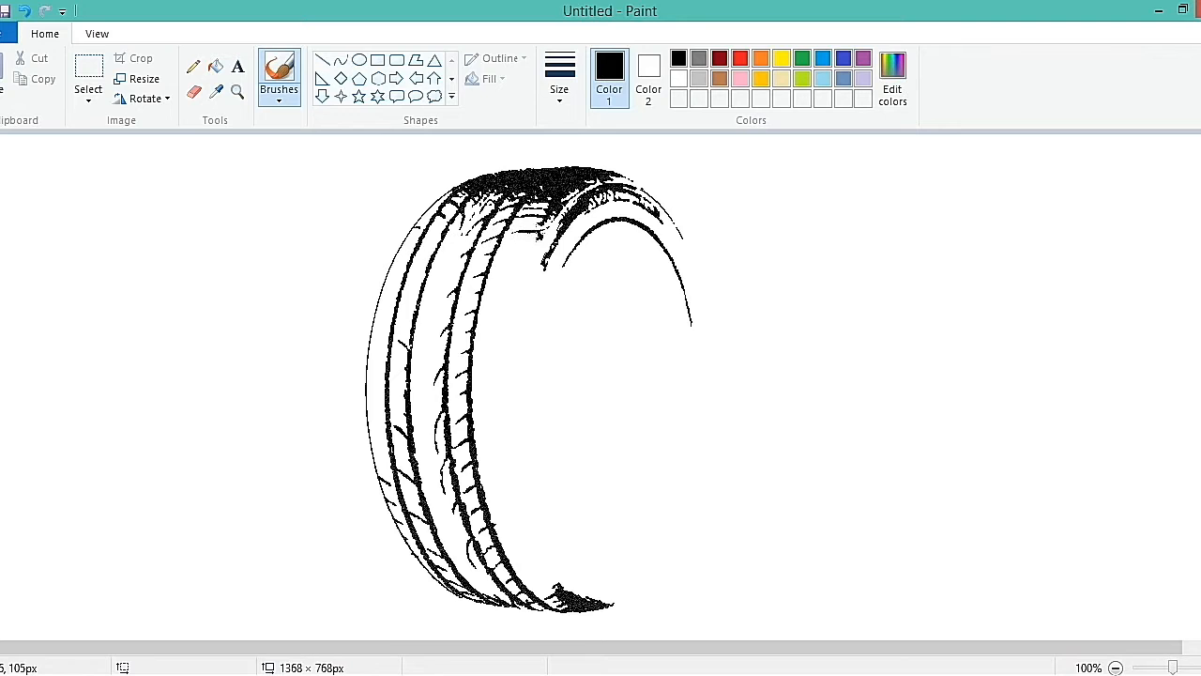
# Fill two black spoke openings at the top of the rim and add short marks on the upper tread
pyautogui.moveTo(616, 239); pyautogui.dragTo(631, 248)
pyautogui.moveTo(539, 240); pyautogui.dragTo(506, 250)
pyautogui.moveTo(593, 242)
pyautogui.mouseDown()
pyautogui.moveTo(610, 246)
pyautogui.moveTo(606, 265)
pyautogui.moveTo(595, 272)
pyautogui.moveTo(587, 250)
pyautogui.moveTo(580, 274)
pyautogui.moveTo(600, 294)
pyautogui.moveTo(614, 271)
pyautogui.moveTo(601, 282)
pyautogui.moveTo(614, 286)
pyautogui.moveTo(594, 278)
pyautogui.moveTo(618, 310)
pyautogui.moveTo(612, 327)
pyautogui.moveTo(616, 308)
pyautogui.moveTo(592, 280)
pyautogui.moveTo(619, 307)
pyautogui.mouseUp()
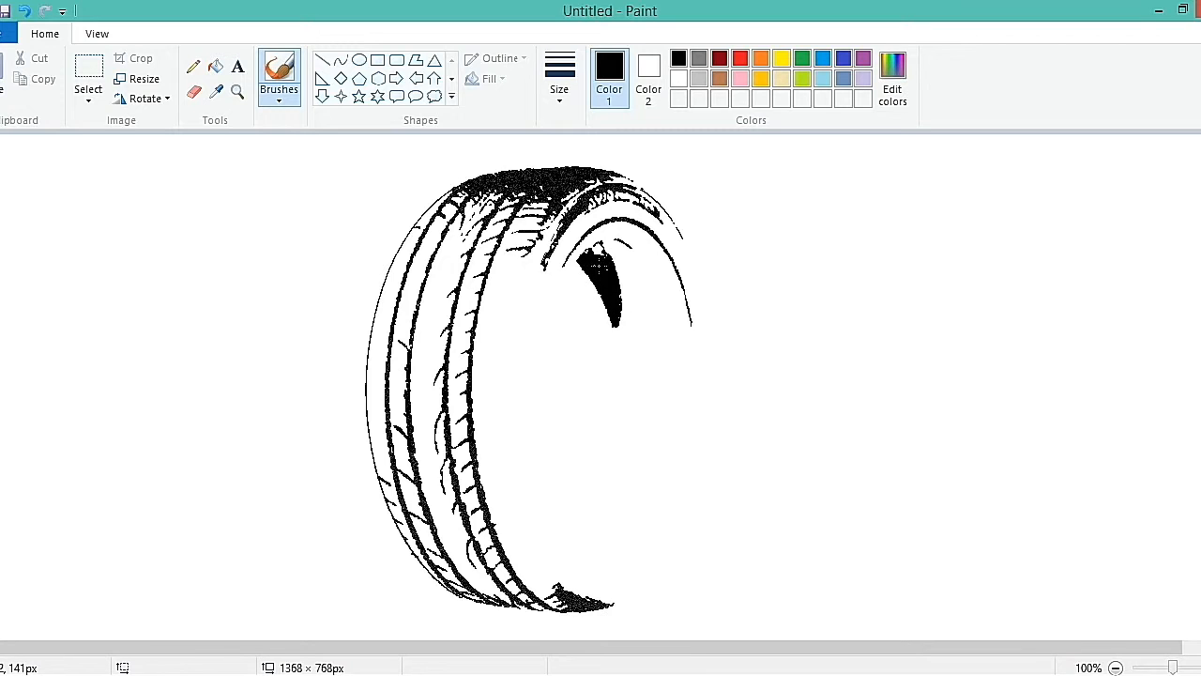
pyautogui.moveTo(609, 254); pyautogui.dragTo(608, 249)
pyautogui.moveTo(682, 237); pyautogui.dragTo(684, 242)
pyautogui.moveTo(612, 245)
pyautogui.mouseDown()
pyautogui.moveTo(642, 275)
pyautogui.moveTo(637, 330)
pyautogui.moveTo(644, 289)
pyautogui.moveTo(636, 294)
pyautogui.moveTo(624, 248)
pyautogui.mouseUp()
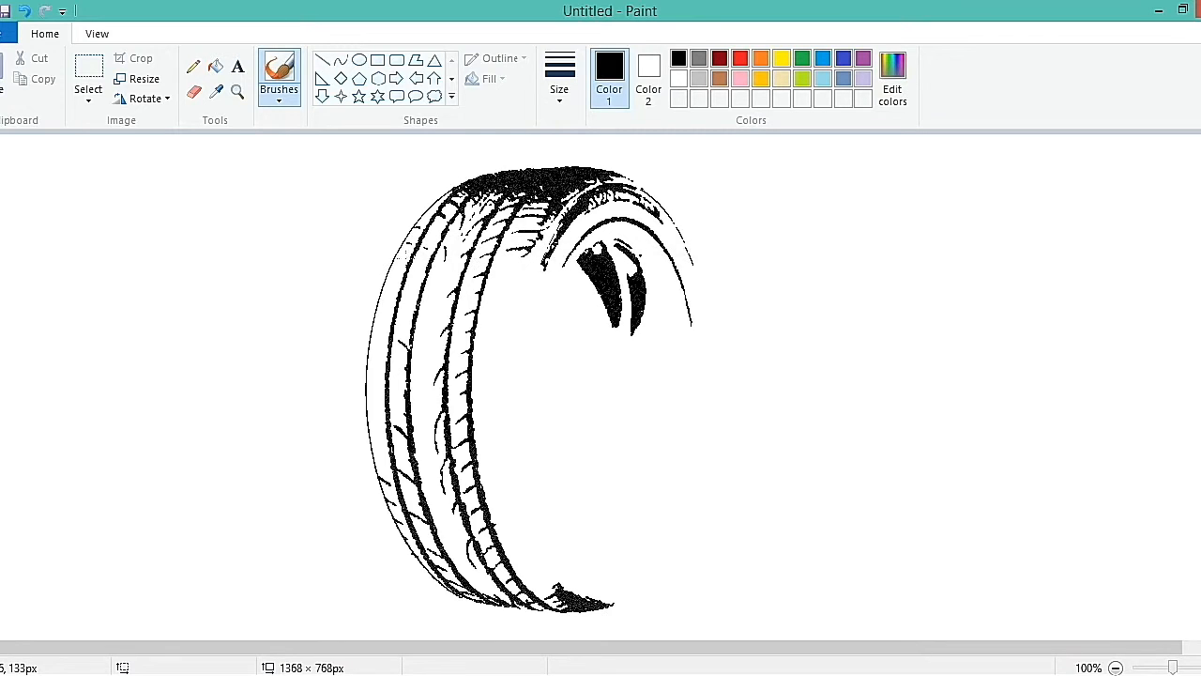
# Fill the rim's upper left and small right spoke openings, and shade the tread's inner shoulder with cross marks
pyautogui.moveTo(526, 265)
pyautogui.mouseDown()
pyautogui.moveTo(500, 269)
pyautogui.moveTo(521, 280)
pyautogui.moveTo(490, 307)
pyautogui.moveTo(511, 312)
pyautogui.moveTo(511, 349)
pyautogui.moveTo(499, 368)
pyautogui.moveTo(480, 360)
pyautogui.moveTo(507, 385)
pyautogui.moveTo(508, 413)
pyautogui.moveTo(496, 421)
pyautogui.moveTo(513, 463)
pyautogui.moveTo(503, 453)
pyautogui.moveTo(497, 499)
pyautogui.moveTo(518, 494)
pyautogui.moveTo(512, 469)
pyautogui.moveTo(518, 513)
pyautogui.moveTo(499, 522)
pyautogui.moveTo(516, 492)
pyautogui.moveTo(488, 475)
pyautogui.moveTo(512, 456)
pyautogui.moveTo(486, 433)
pyautogui.moveTo(503, 410)
pyautogui.moveTo(475, 408)
pyautogui.moveTo(505, 391)
pyautogui.moveTo(499, 417)
pyautogui.moveTo(511, 394)
pyautogui.moveTo(489, 380)
pyautogui.moveTo(508, 372)
pyautogui.moveTo(518, 334)
pyautogui.moveTo(496, 344)
pyautogui.moveTo(529, 270)
pyautogui.moveTo(554, 291)
pyautogui.moveTo(580, 289)
pyautogui.moveTo(569, 277)
pyautogui.moveTo(560, 308)
pyautogui.moveTo(567, 290)
pyautogui.moveTo(592, 325)
pyautogui.moveTo(571, 325)
pyautogui.moveTo(601, 329)
pyautogui.moveTo(598, 343)
pyautogui.moveTo(584, 351)
pyautogui.moveTo(561, 314)
pyautogui.moveTo(553, 325)
pyautogui.moveTo(597, 335)
pyautogui.moveTo(585, 301)
pyautogui.moveTo(572, 309)
pyautogui.moveTo(591, 319)
pyautogui.moveTo(569, 336)
pyautogui.mouseUp()
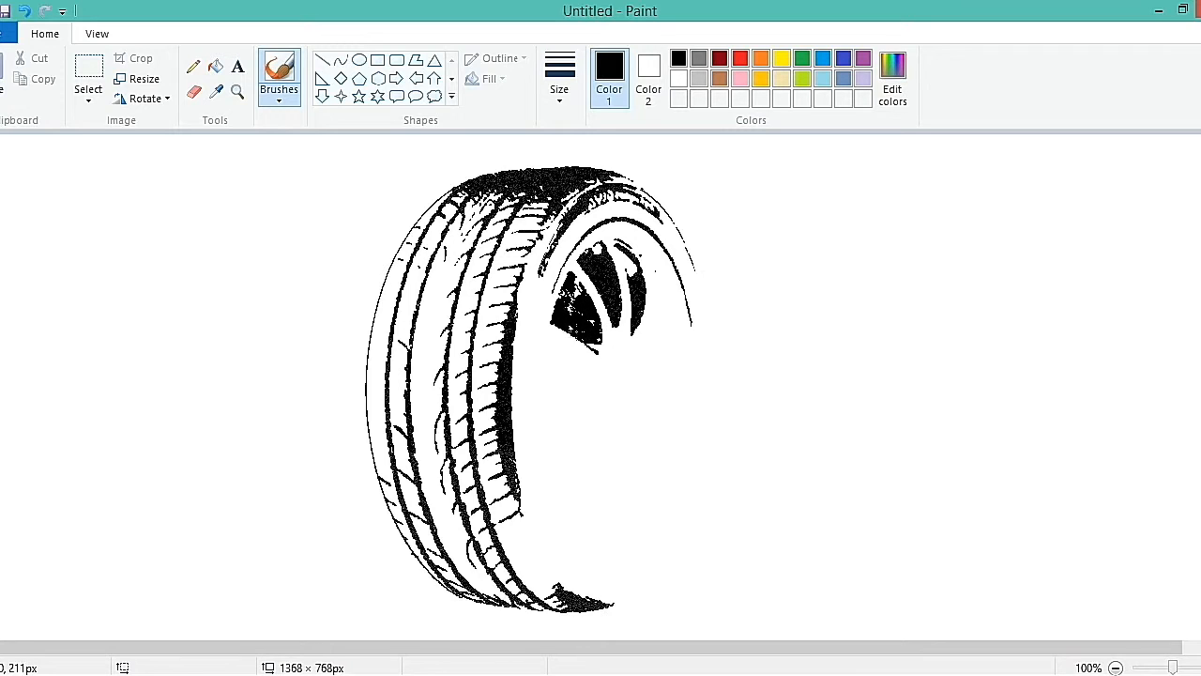
pyautogui.moveTo(584, 313); pyautogui.dragTo(571, 307)
pyautogui.moveTo(576, 284)
pyautogui.mouseDown()
pyautogui.moveTo(532, 293)
pyautogui.moveTo(528, 315)
pyautogui.mouseUp()
pyautogui.moveTo(653, 282)
pyautogui.mouseDown()
pyautogui.moveTo(662, 338)
pyautogui.moveTo(648, 354)
pyautogui.moveTo(650, 340)
pyautogui.mouseUp()
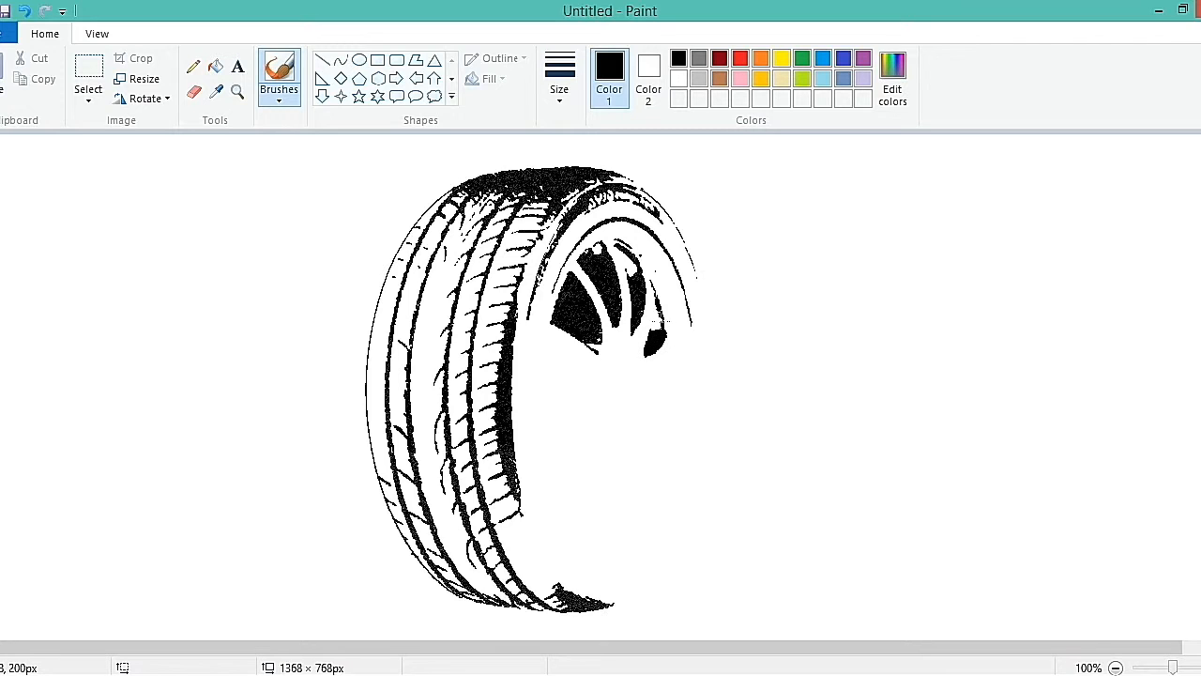
# Extend the tire's right outer edge downward and draw the rim's left edge down past its middle
pyautogui.moveTo(699, 286); pyautogui.dragTo(702, 302)
pyautogui.moveTo(422, 317); pyautogui.dragTo(426, 336)
pyautogui.moveTo(704, 312); pyautogui.dragTo(707, 322)
pyautogui.moveTo(547, 317)
pyautogui.mouseDown()
pyautogui.moveTo(521, 353)
pyautogui.moveTo(538, 376)
pyautogui.moveTo(537, 430)
pyautogui.mouseUp()
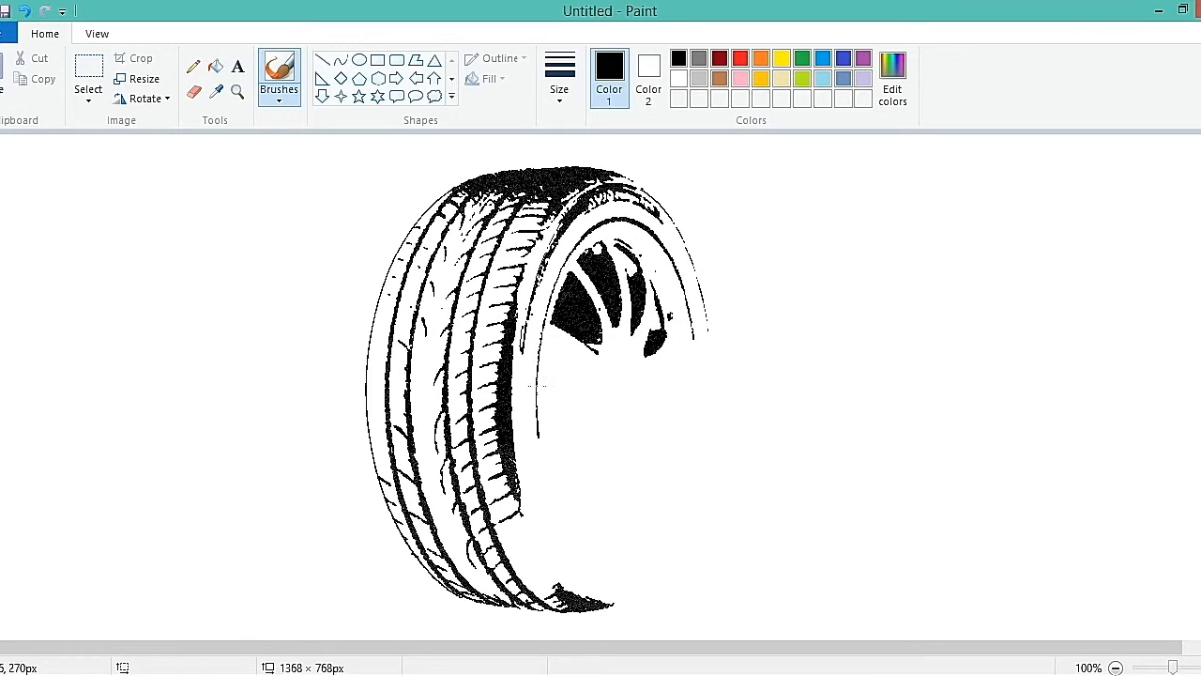
# Fill the rim's left spoke opening in black and draw the sidewall's left edge down toward the tire's bottom
pyautogui.moveTo(544, 333)
pyautogui.mouseDown()
pyautogui.moveTo(591, 372)
pyautogui.moveTo(568, 356)
pyautogui.moveTo(568, 398)
pyautogui.moveTo(544, 380)
pyautogui.moveTo(565, 394)
pyautogui.moveTo(544, 399)
pyautogui.moveTo(548, 349)
pyautogui.moveTo(562, 362)
pyautogui.moveTo(546, 346)
pyautogui.moveTo(561, 379)
pyautogui.moveTo(552, 366)
pyautogui.moveTo(553, 392)
pyautogui.moveTo(571, 396)
pyautogui.moveTo(584, 387)
pyautogui.moveTo(574, 378)
pyautogui.moveTo(591, 385)
pyautogui.moveTo(578, 390)
pyautogui.moveTo(572, 363)
pyautogui.moveTo(586, 368)
pyautogui.moveTo(559, 343)
pyautogui.moveTo(619, 349)
pyautogui.moveTo(609, 355)
pyautogui.mouseUp()
pyautogui.moveTo(616, 349); pyautogui.dragTo(628, 349)
pyautogui.moveTo(518, 354)
pyautogui.mouseDown()
pyautogui.moveTo(525, 507)
pyautogui.moveTo(560, 570)
pyautogui.mouseUp()
pyautogui.moveTo(536, 531); pyautogui.dragTo(535, 519)
pyautogui.moveTo(521, 467); pyautogui.dragTo(520, 451)
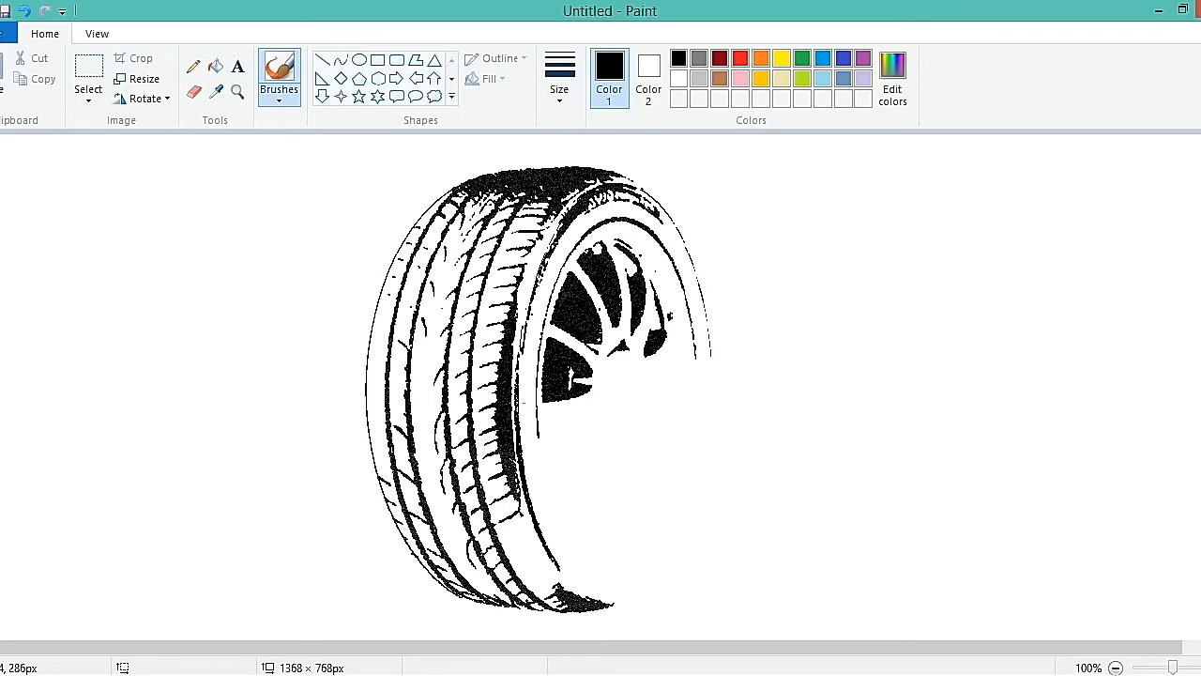
# Draw the hub details at the rim's center and add fine tread marks across the middle of the tire
pyautogui.moveTo(668, 349)
pyautogui.mouseDown()
pyautogui.moveTo(669, 400)
pyautogui.moveTo(668, 354)
pyautogui.moveTo(613, 362)
pyautogui.mouseUp()
pyautogui.moveTo(417, 356); pyautogui.dragTo(428, 409)
pyautogui.moveTo(628, 368)
pyautogui.mouseDown()
pyautogui.moveTo(630, 390)
pyautogui.moveTo(639, 374)
pyautogui.moveTo(622, 370)
pyautogui.moveTo(638, 376)
pyautogui.mouseUp()
pyautogui.moveTo(520, 378); pyautogui.dragTo(521, 406)
pyautogui.moveTo(657, 374); pyautogui.dragTo(652, 389)
pyautogui.moveTo(395, 384)
pyautogui.mouseDown()
pyautogui.moveTo(380, 394)
pyautogui.moveTo(423, 436)
pyautogui.mouseUp()
pyautogui.moveTo(618, 399); pyautogui.dragTo(628, 405)
pyautogui.moveTo(394, 404); pyautogui.dragTo(401, 411)
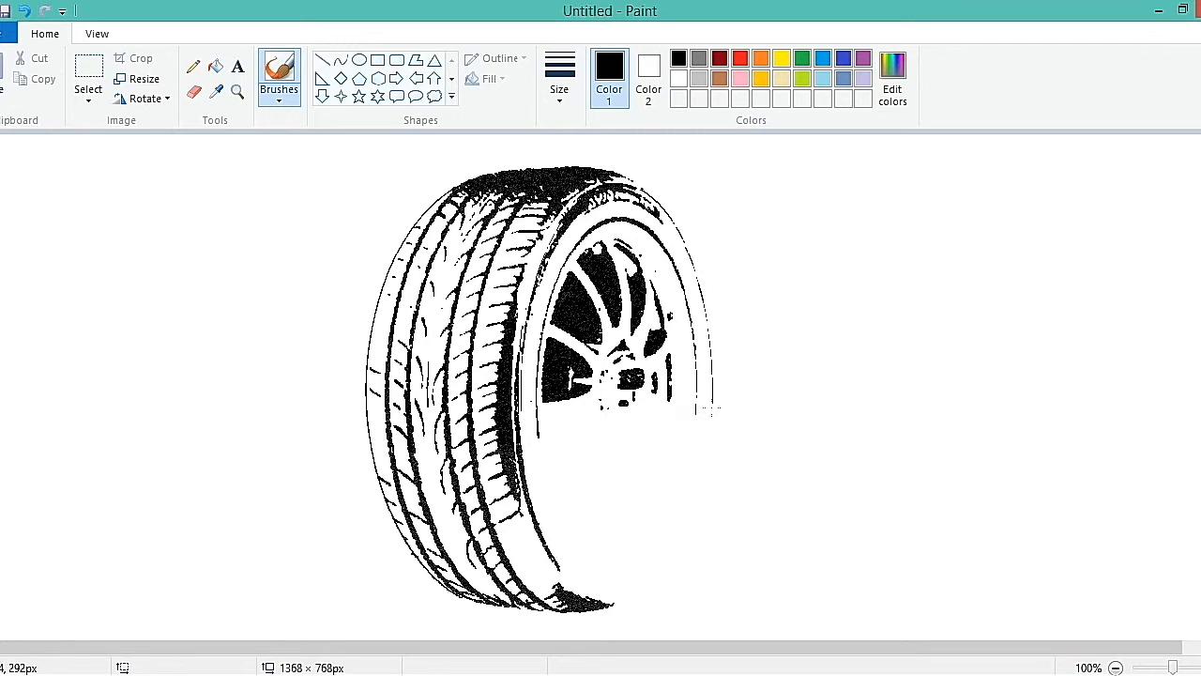
# Fill the spoke opening at the rim's lower left and add detail strokes beneath the hub
pyautogui.moveTo(591, 407)
pyautogui.mouseDown()
pyautogui.moveTo(550, 417)
pyautogui.moveTo(571, 436)
pyautogui.moveTo(554, 426)
pyautogui.mouseUp()
pyautogui.moveTo(574, 428)
pyautogui.mouseDown()
pyautogui.moveTo(580, 447)
pyautogui.moveTo(558, 473)
pyautogui.moveTo(589, 422)
pyautogui.moveTo(574, 436)
pyautogui.moveTo(555, 421)
pyautogui.moveTo(573, 442)
pyautogui.moveTo(546, 421)
pyautogui.moveTo(549, 456)
pyautogui.mouseUp()
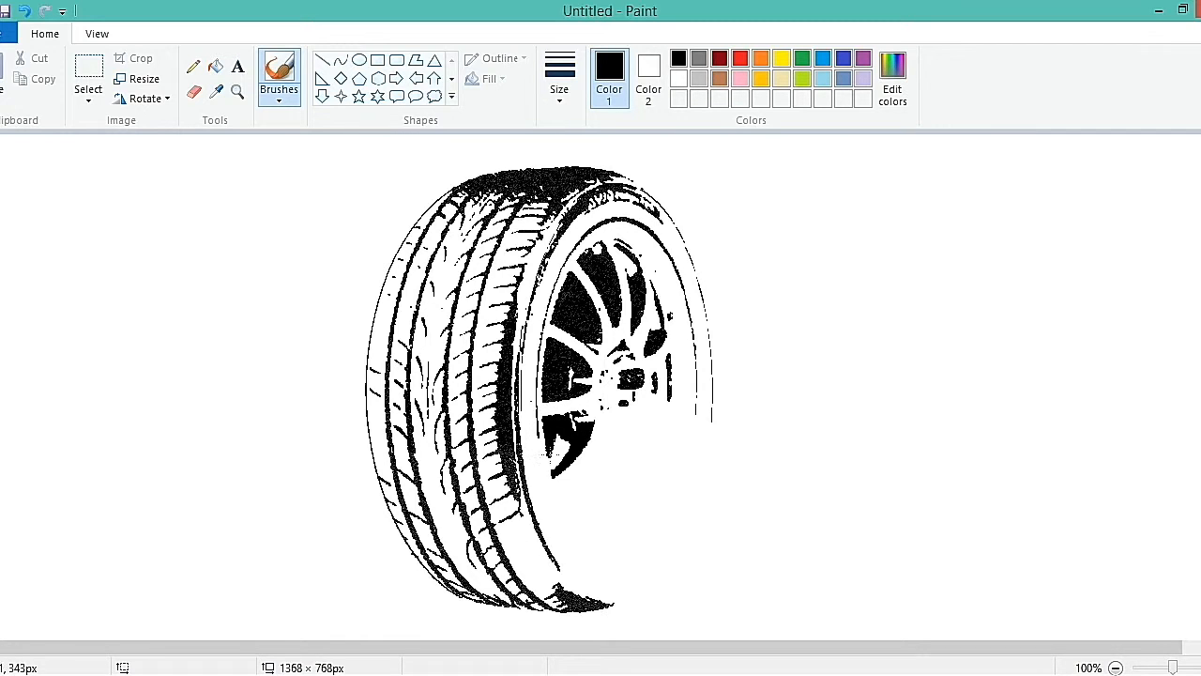
pyautogui.moveTo(570, 417)
pyautogui.mouseDown()
pyautogui.moveTo(654, 414)
pyautogui.moveTo(661, 460)
pyautogui.moveTo(662, 409)
pyautogui.moveTo(616, 419)
pyautogui.moveTo(631, 423)
pyautogui.moveTo(623, 432)
pyautogui.moveTo(614, 426)
pyautogui.moveTo(632, 426)
pyautogui.moveTo(619, 410)
pyautogui.mouseUp()
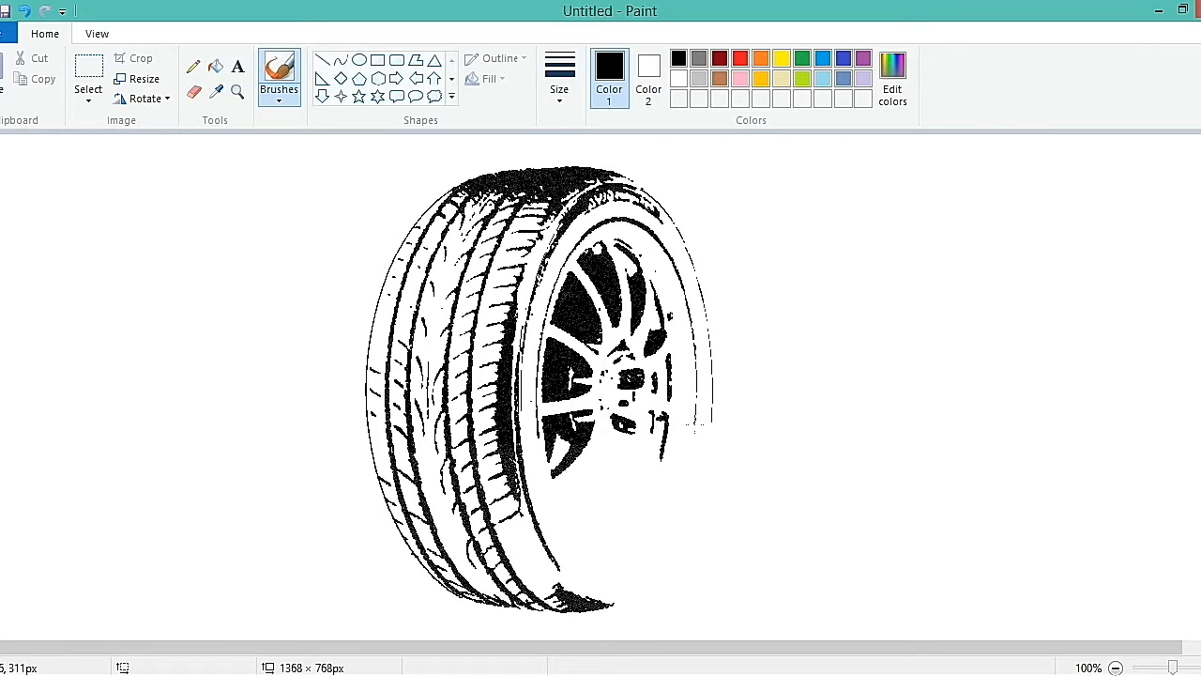
# Add more marks to the center and left tread and extend the tire's right outer edge
pyautogui.moveTo(429, 425); pyautogui.dragTo(430, 450)
pyautogui.moveTo(612, 433); pyautogui.dragTo(627, 436)
pyautogui.moveTo(372, 434); pyautogui.dragTo(384, 442)
pyautogui.moveTo(710, 431); pyautogui.dragTo(711, 438)
# Fill the lower spoke openings and draw the rim's lower arc, undoing the last stroke
pyautogui.moveTo(539, 440)
pyautogui.mouseDown()
pyautogui.moveTo(559, 519)
pyautogui.moveTo(588, 545)
pyautogui.moveTo(628, 561)
pyautogui.moveTo(664, 531)
pyautogui.mouseUp()
pyautogui.moveTo(615, 563); pyautogui.dragTo(574, 546)
pyautogui.moveTo(642, 443)
pyautogui.mouseDown()
pyautogui.moveTo(649, 485)
pyautogui.moveTo(631, 519)
pyautogui.moveTo(648, 466)
pyautogui.moveTo(638, 450)
pyautogui.moveTo(649, 479)
pyautogui.mouseUp()
pyautogui.moveTo(419, 444); pyautogui.dragTo(431, 484)
pyautogui.moveTo(601, 446)
pyautogui.mouseDown()
pyautogui.moveTo(588, 518)
pyautogui.moveTo(577, 477)
pyautogui.moveTo(590, 499)
pyautogui.moveTo(593, 475)
pyautogui.moveTo(591, 496)
pyautogui.moveTo(593, 480)
pyautogui.moveTo(561, 505)
pyautogui.moveTo(577, 528)
pyautogui.moveTo(572, 490)
pyautogui.moveTo(565, 518)
pyautogui.moveTo(570, 485)
pyautogui.moveTo(591, 505)
pyautogui.moveTo(606, 449)
pyautogui.moveTo(682, 449)
pyautogui.moveTo(616, 488)
pyautogui.moveTo(621, 514)
pyautogui.moveTo(608, 499)
pyautogui.moveTo(614, 528)
pyautogui.moveTo(603, 539)
pyautogui.moveTo(592, 535)
pyautogui.moveTo(606, 537)
pyautogui.moveTo(610, 515)
pyautogui.moveTo(593, 522)
pyautogui.moveTo(622, 512)
pyautogui.moveTo(623, 452)
pyautogui.mouseUp()
pyautogui.hotkey('ctrl', 'z')
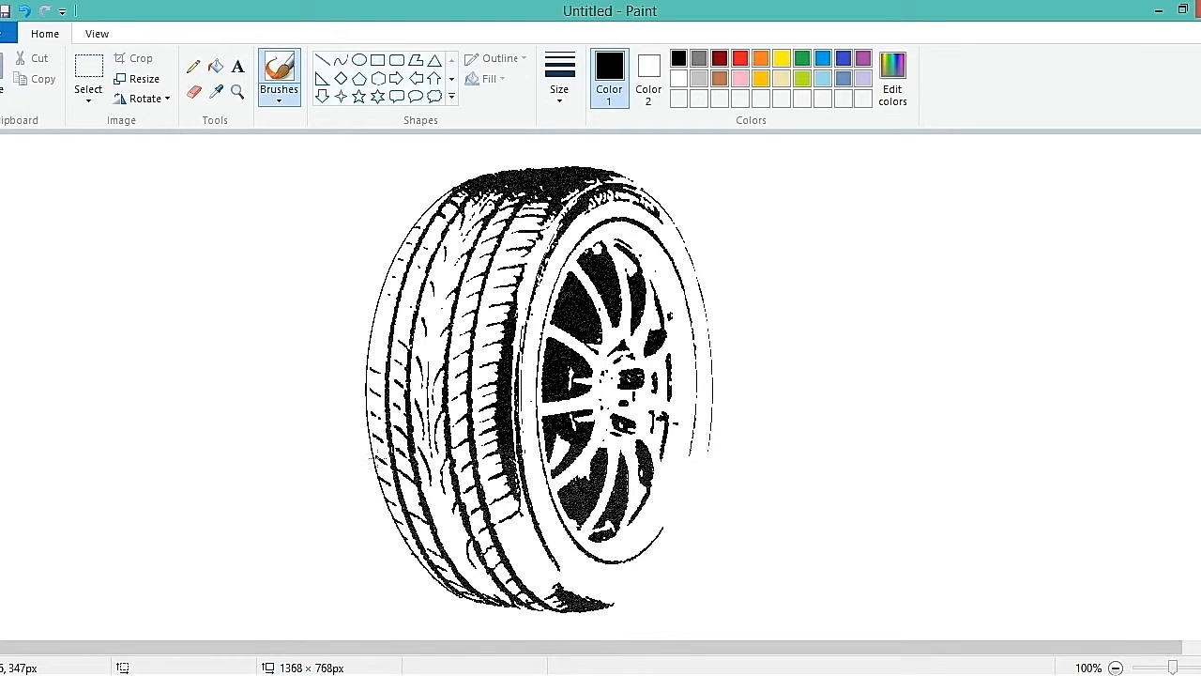
# Close the rim's lower right edge and continue the tread marks down the lower center and shoulder
pyautogui.moveTo(434, 464); pyautogui.dragTo(435, 475)
pyautogui.moveTo(683, 485); pyautogui.dragTo(677, 499)
pyautogui.moveTo(438, 492)
pyautogui.mouseDown()
pyautogui.moveTo(444, 508)
pyautogui.moveTo(416, 502)
pyautogui.moveTo(442, 518)
pyautogui.mouseUp()
pyautogui.moveTo(650, 502); pyautogui.dragTo(653, 512)
pyautogui.moveTo(448, 519); pyautogui.dragTo(454, 538)
pyautogui.moveTo(528, 519); pyautogui.dragTo(508, 538)
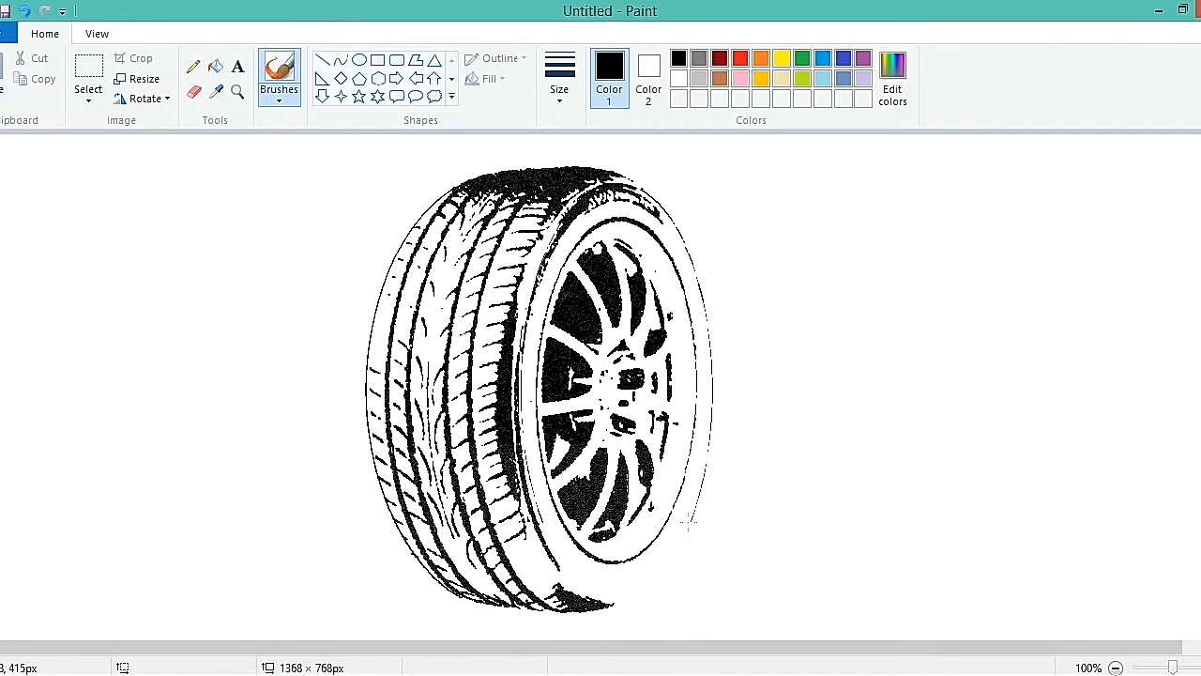
# Draw the sidewall's lower curve to the tire's bottom and add marks across the lower tread
pyautogui.moveTo(420, 534); pyautogui.dragTo(458, 564)
pyautogui.moveTo(548, 536)
pyautogui.mouseDown()
pyautogui.moveTo(586, 591)
pyautogui.moveTo(617, 592)
pyautogui.mouseUp()
pyautogui.moveTo(564, 562)
pyautogui.mouseDown()
pyautogui.moveTo(572, 573)
pyautogui.moveTo(559, 553)
pyautogui.moveTo(515, 557)
pyautogui.mouseUp()
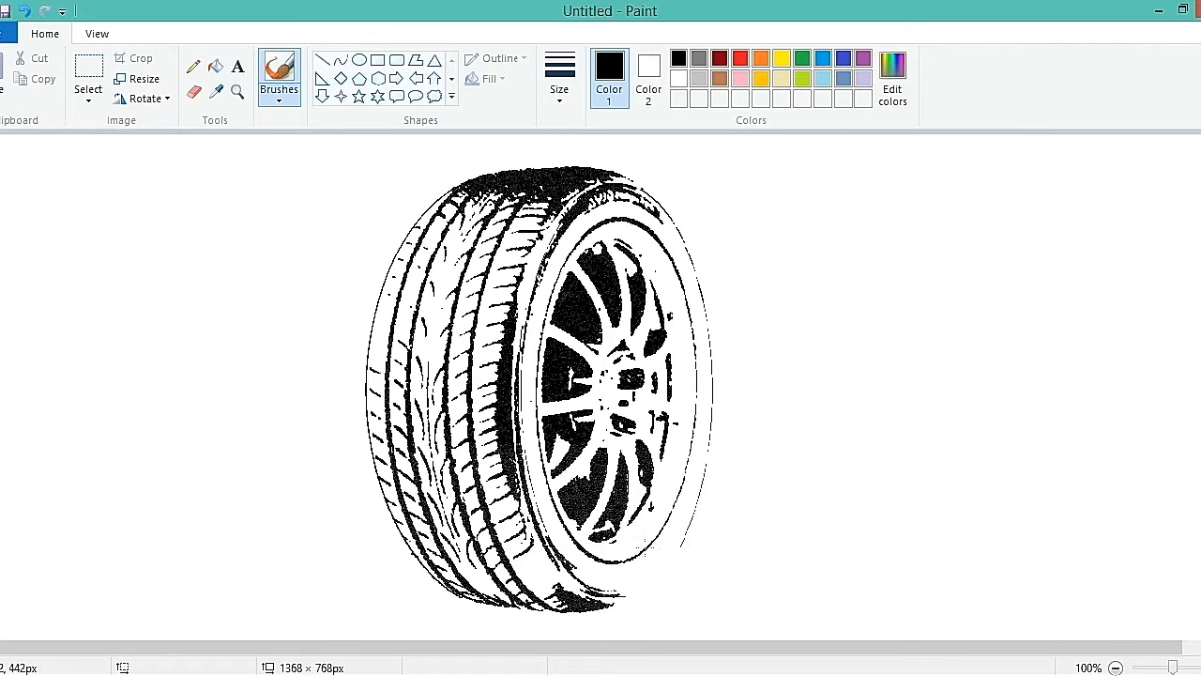
# Fill in the remaining tread marks near the tire's bottom and extend its lower right outer edge
pyautogui.moveTo(536, 553)
pyautogui.mouseDown()
pyautogui.moveTo(540, 565)
pyautogui.moveTo(524, 571)
pyautogui.moveTo(537, 559)
pyautogui.mouseUp()
pyautogui.moveTo(465, 562); pyautogui.dragTo(472, 578)
pyautogui.moveTo(469, 574)
pyautogui.mouseDown()
pyautogui.moveTo(482, 589)
pyautogui.moveTo(473, 578)
pyautogui.mouseUp()
pyautogui.moveTo(675, 556); pyautogui.dragTo(668, 569)
pyautogui.moveTo(544, 578); pyautogui.dragTo(480, 591)
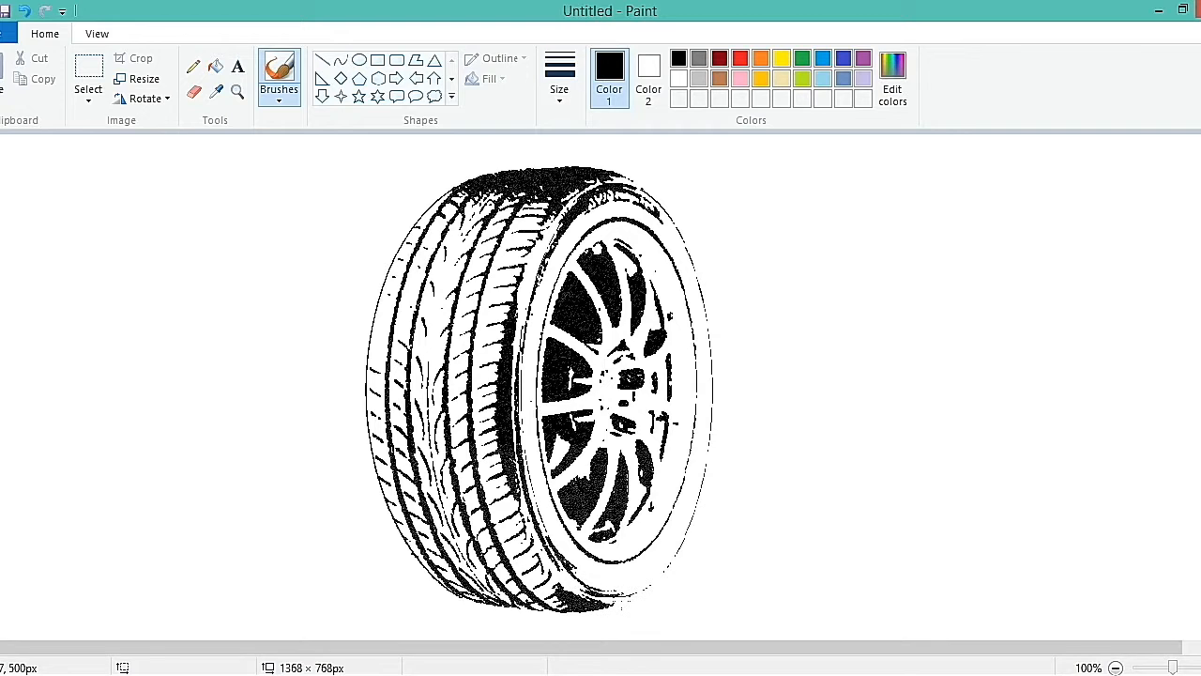